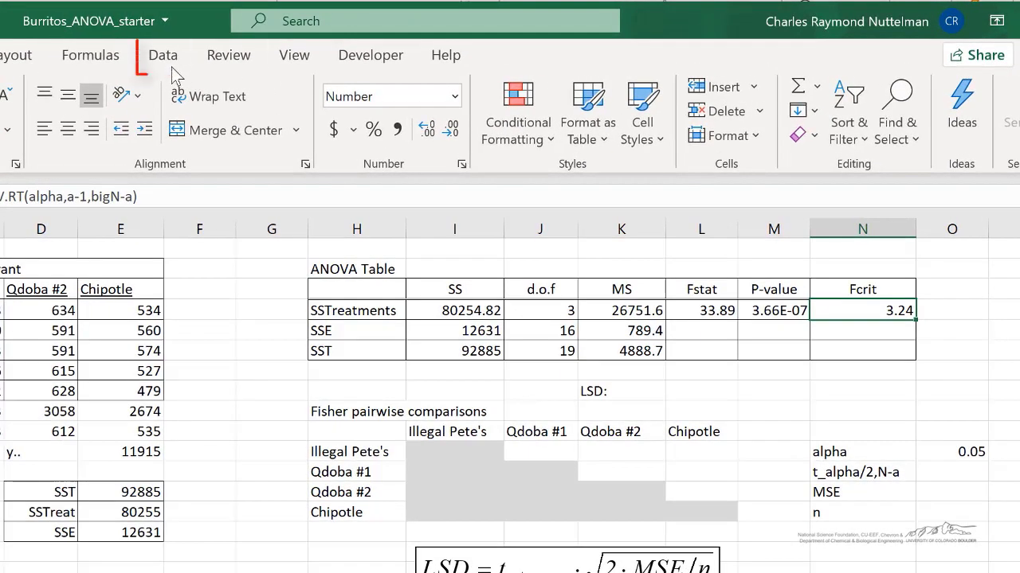
Open the Anova: Single Factor tool from the Data Analysis tools
click(347, 41)
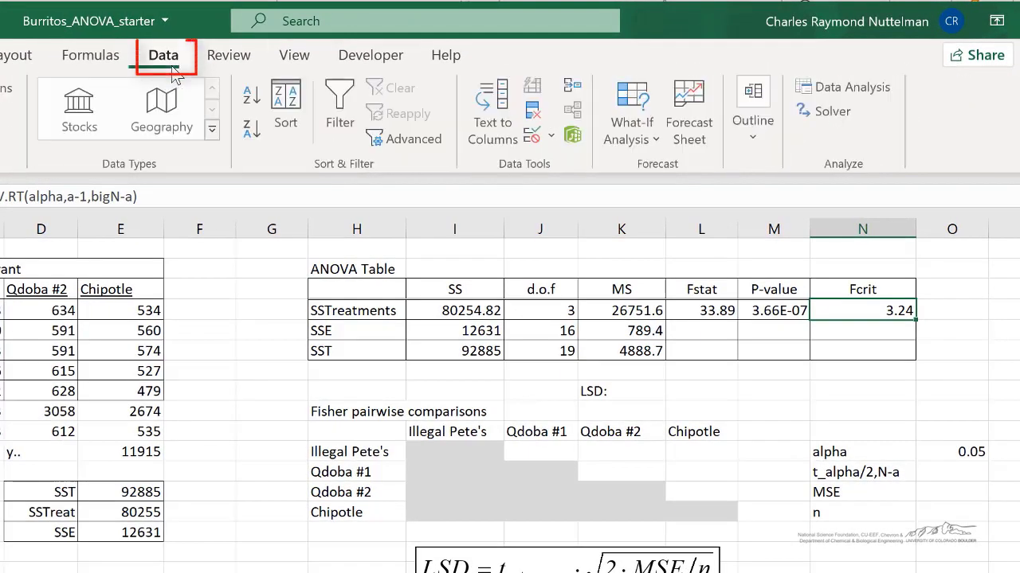
click(851, 86)
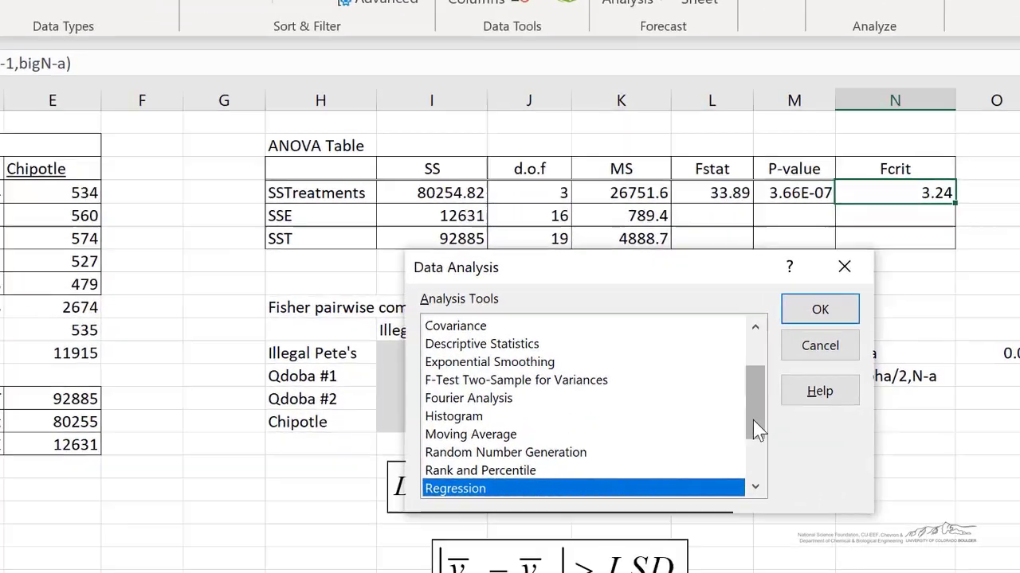
drag(739, 482, 736, 449)
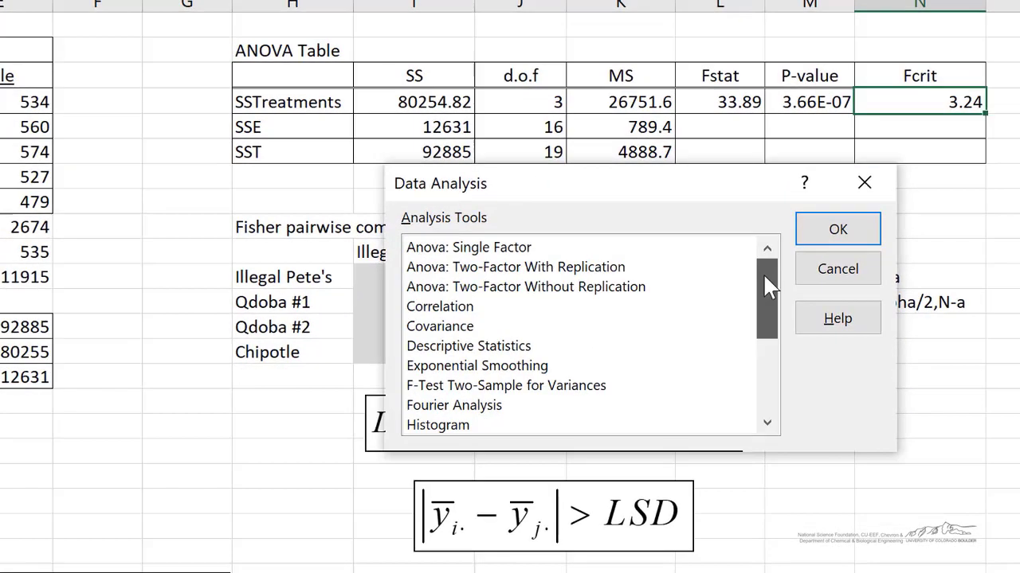
click(462, 247)
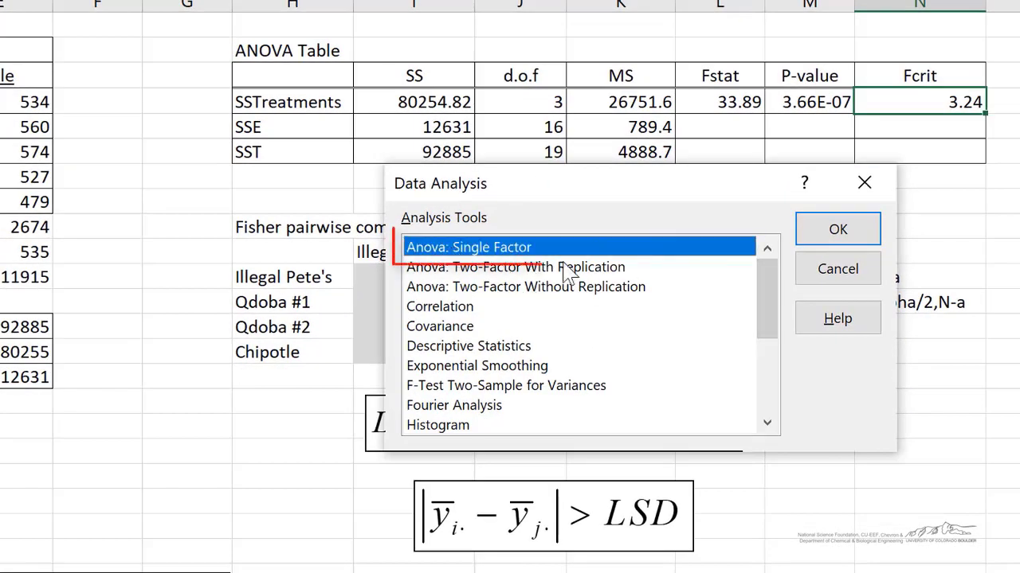
click(837, 229)
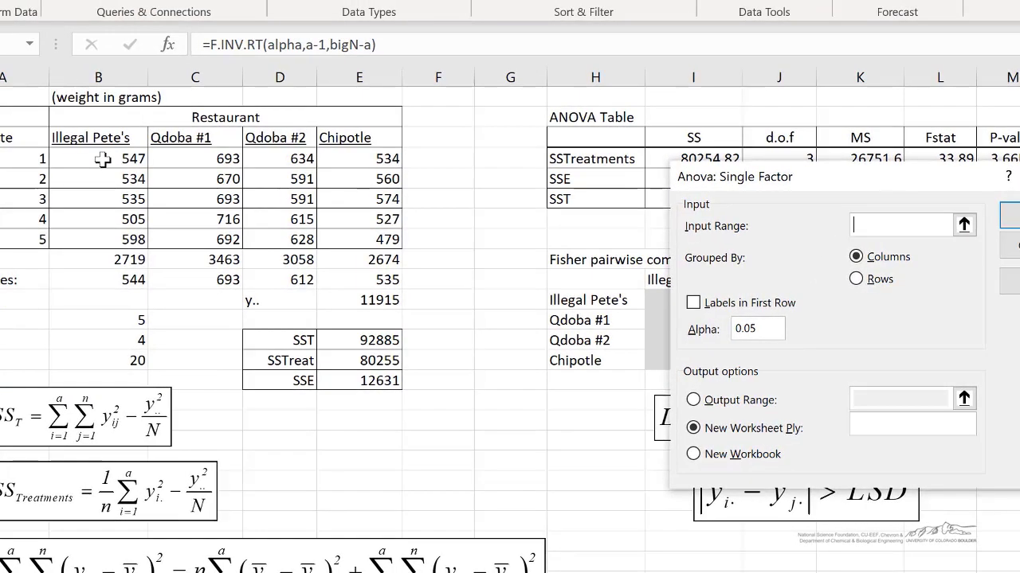
Run the single-factor ANOVA on the burrito weights in B4:E8, grouped by columns with alpha 0.05, outputting to a new worksheet
drag(103, 159, 353, 237)
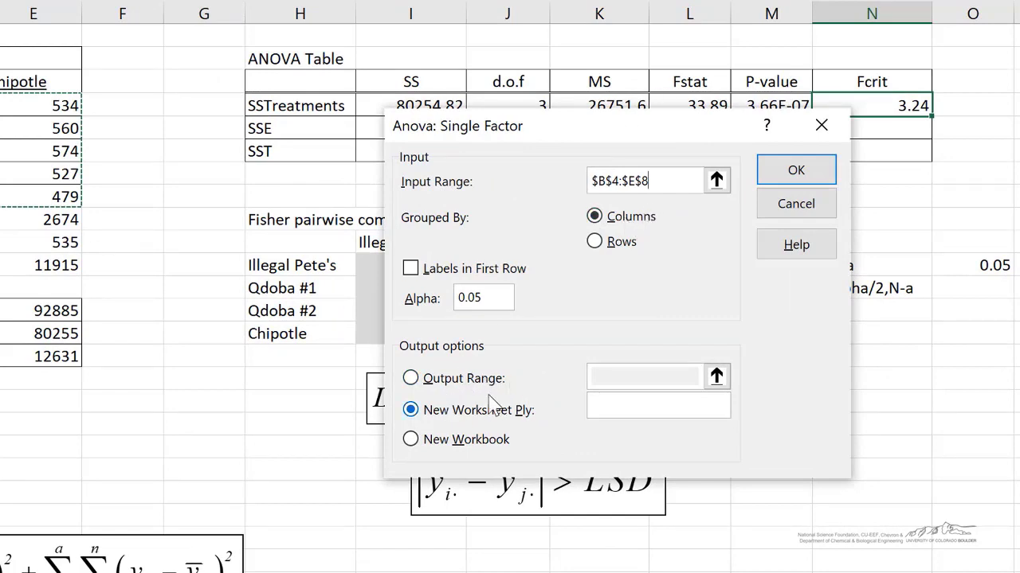
click(816, 177)
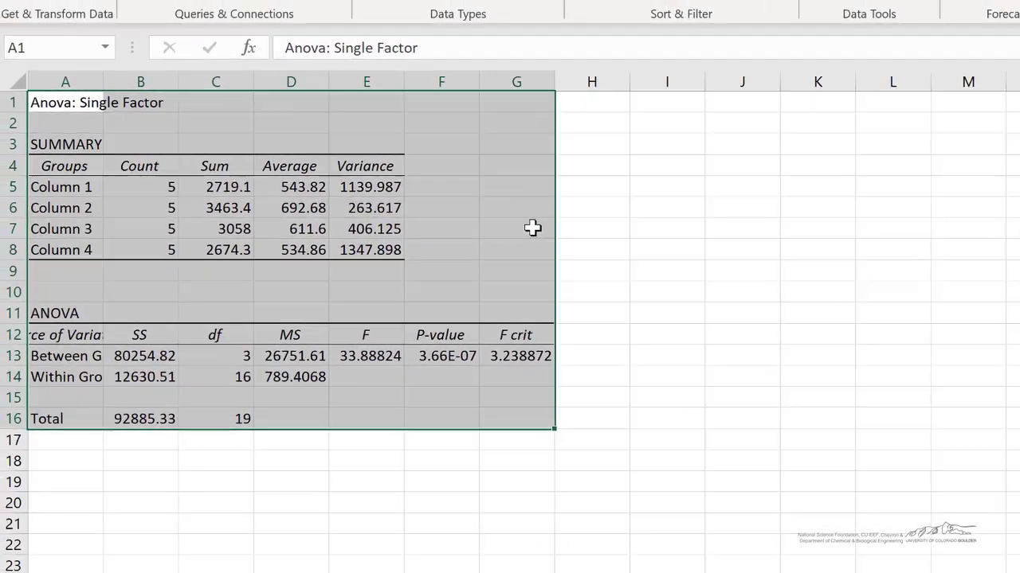
click(668, 208)
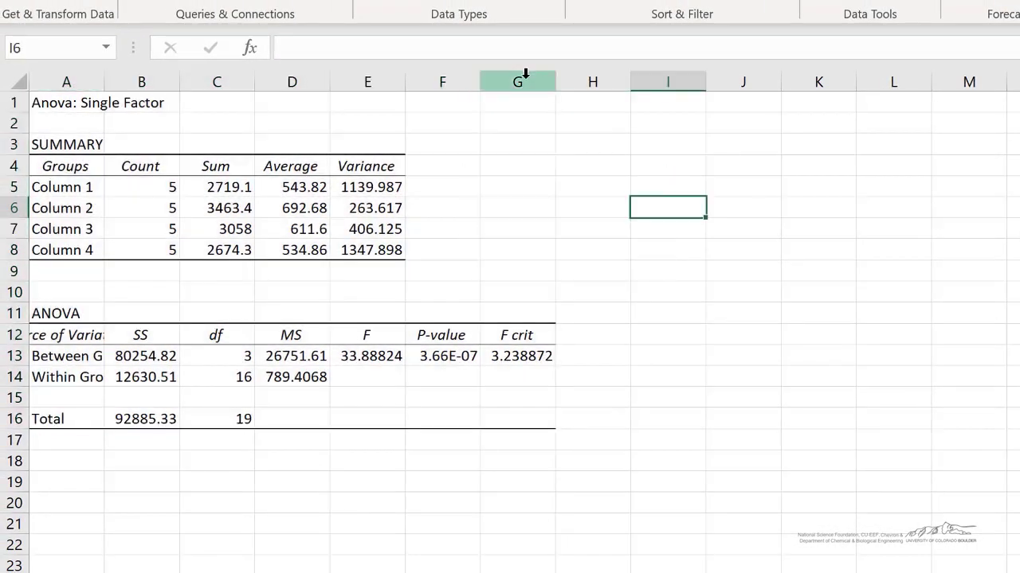
click(526, 73)
click(619, 171)
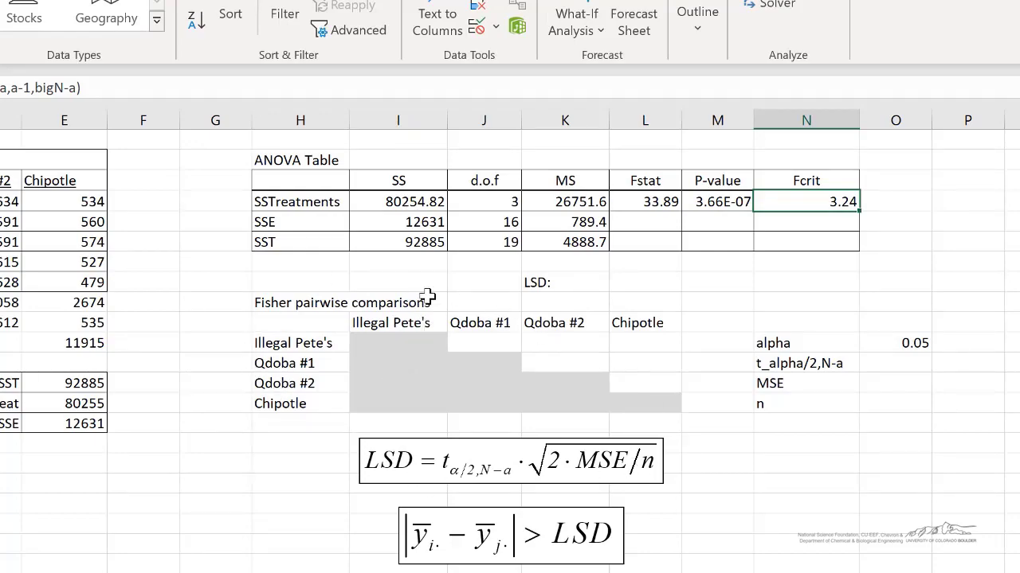
Calculate the critical t value beside the t_alpha/2,N-a label with =T.INV.2T(alpha,bigN-a)
click(904, 362)
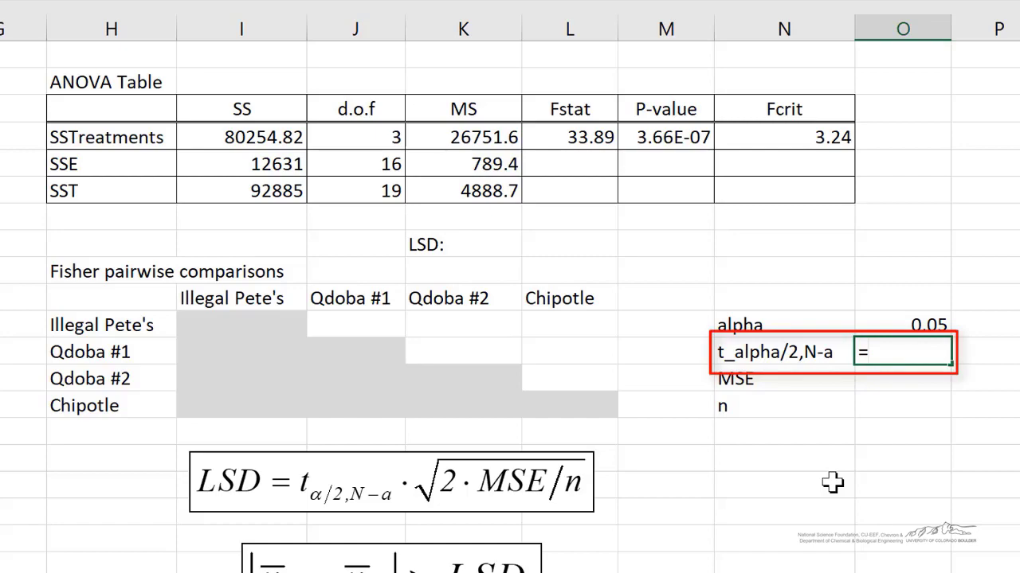
text(=t.)
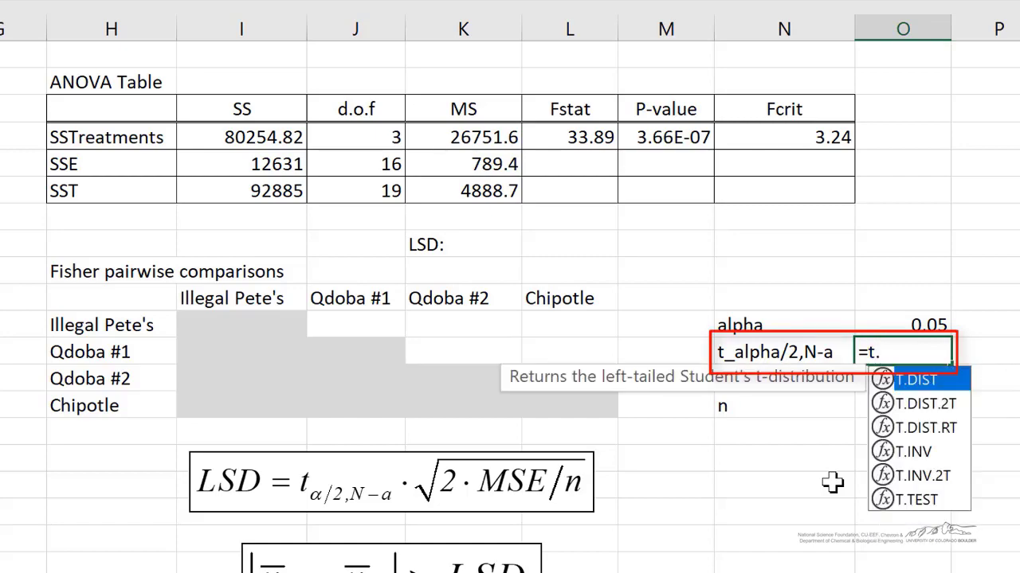
text(inv.2)
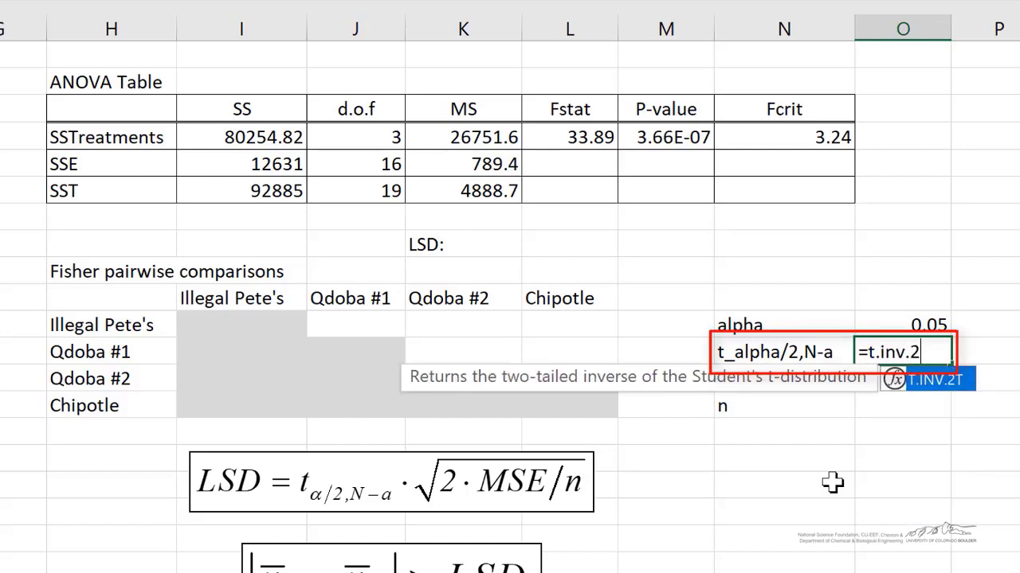
text(t(alpha,b)
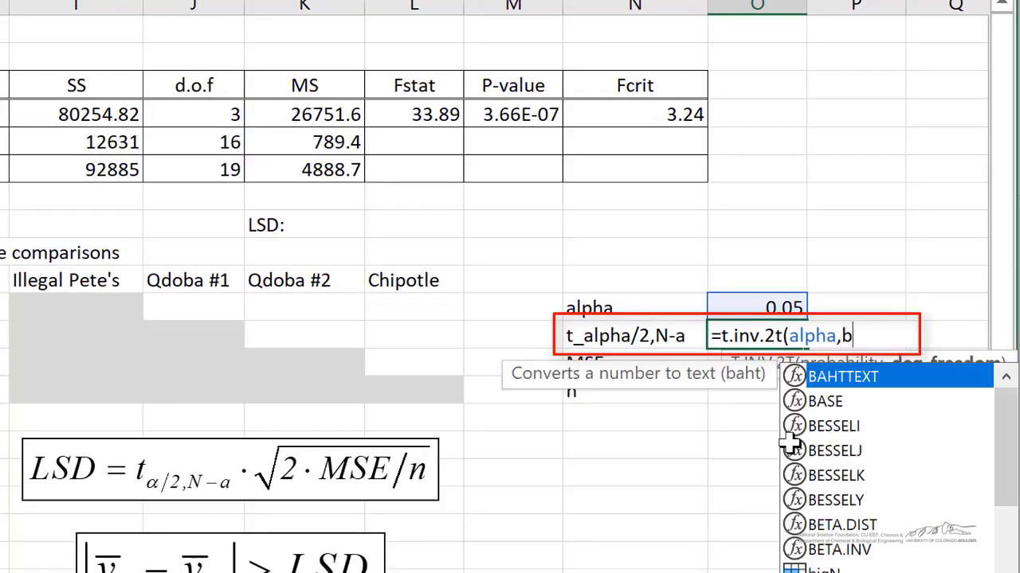
text(igN-a)
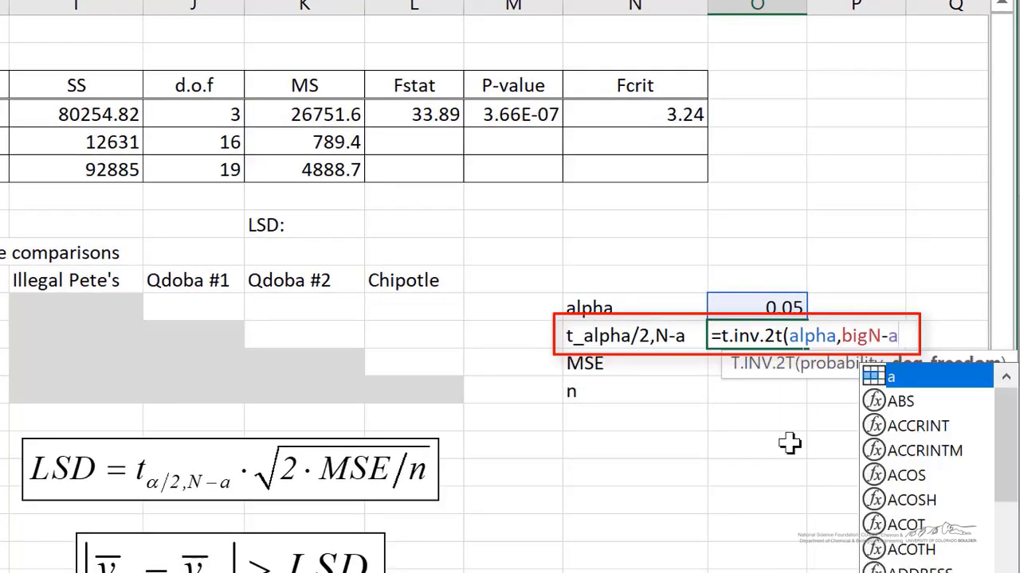
key(Return)
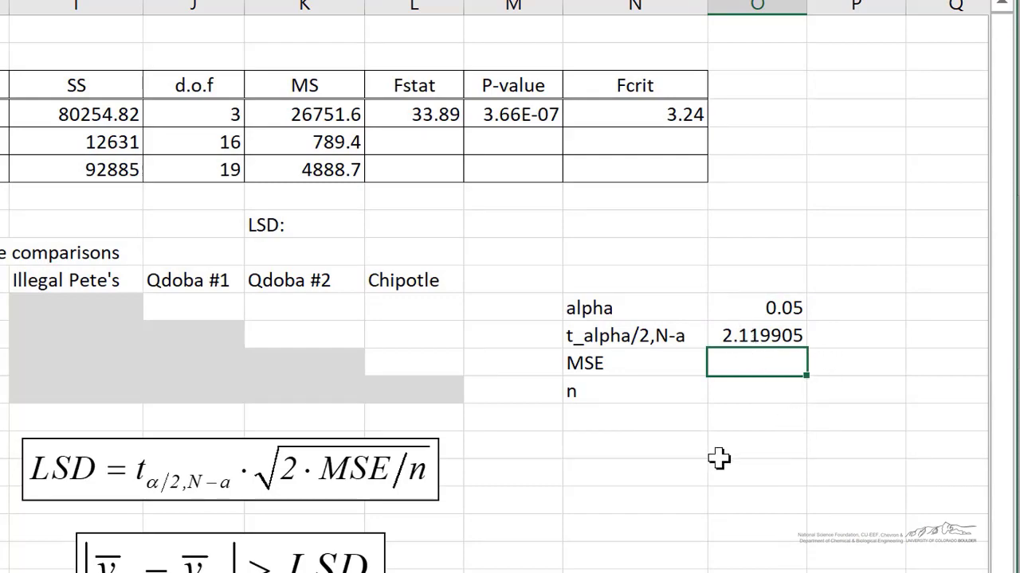
Fill in MSE with a reference to the SSE mean square, =K5, and set n with =n
text(=)
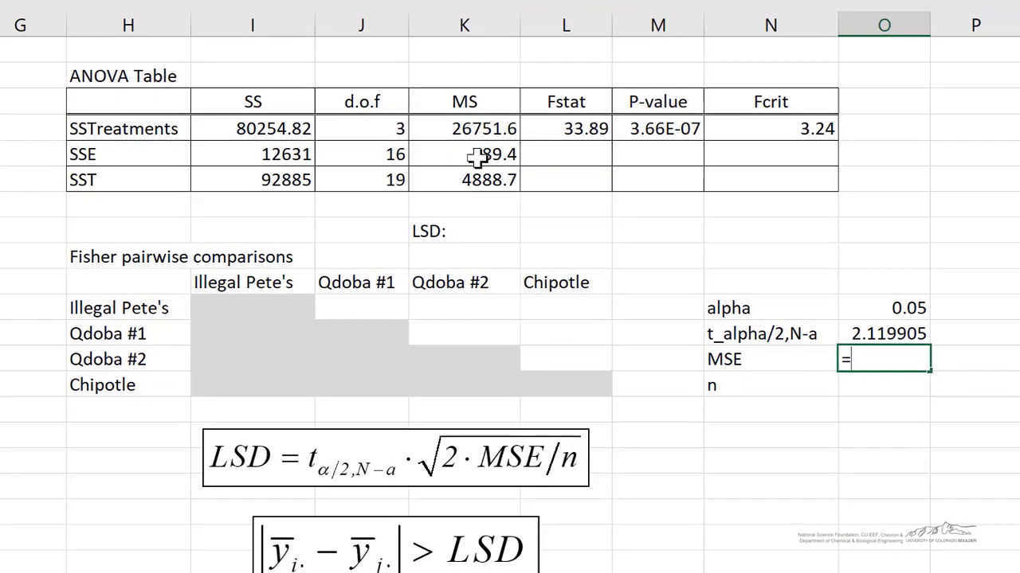
click(314, 141)
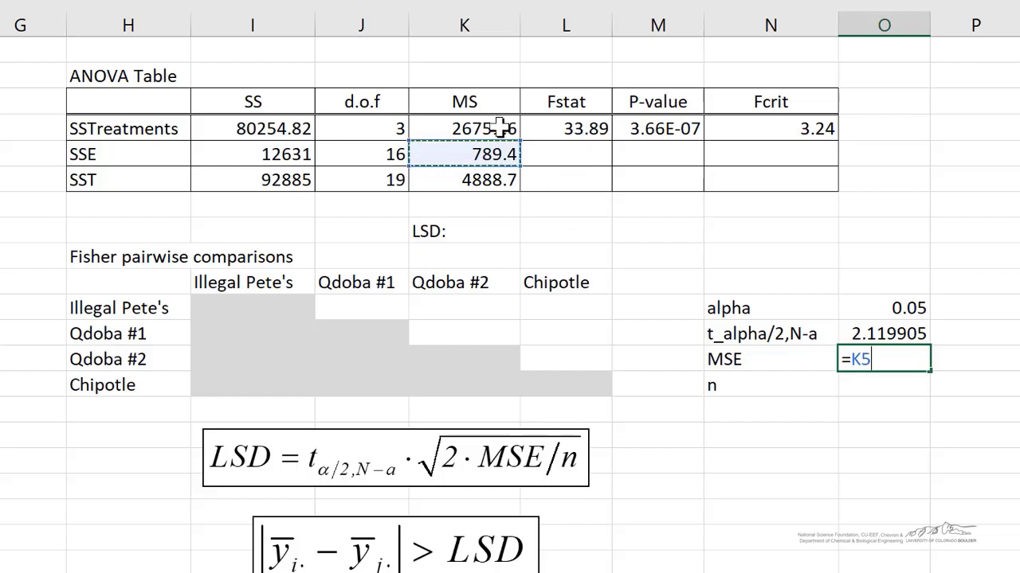
key(Return)
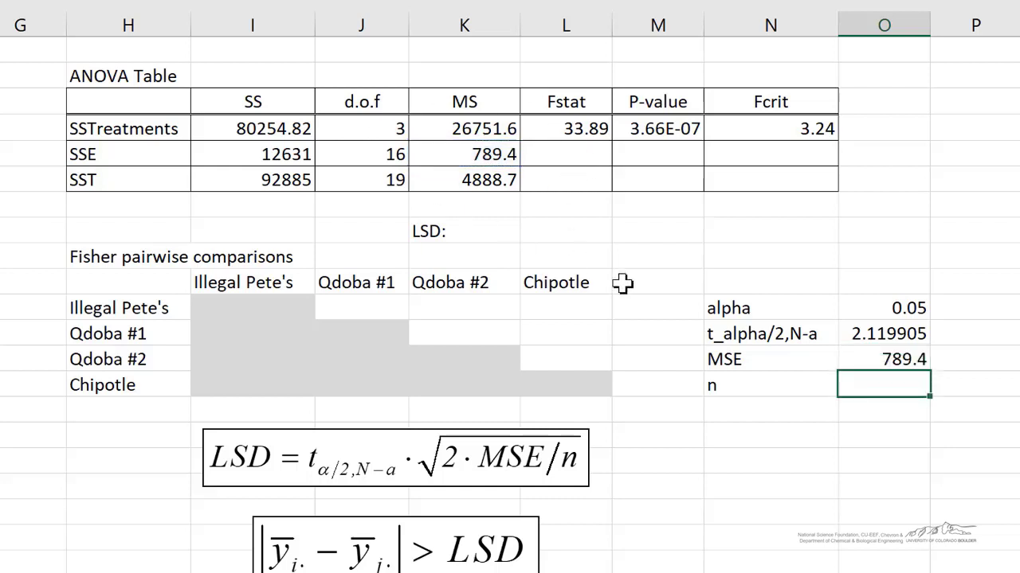
text(=n)
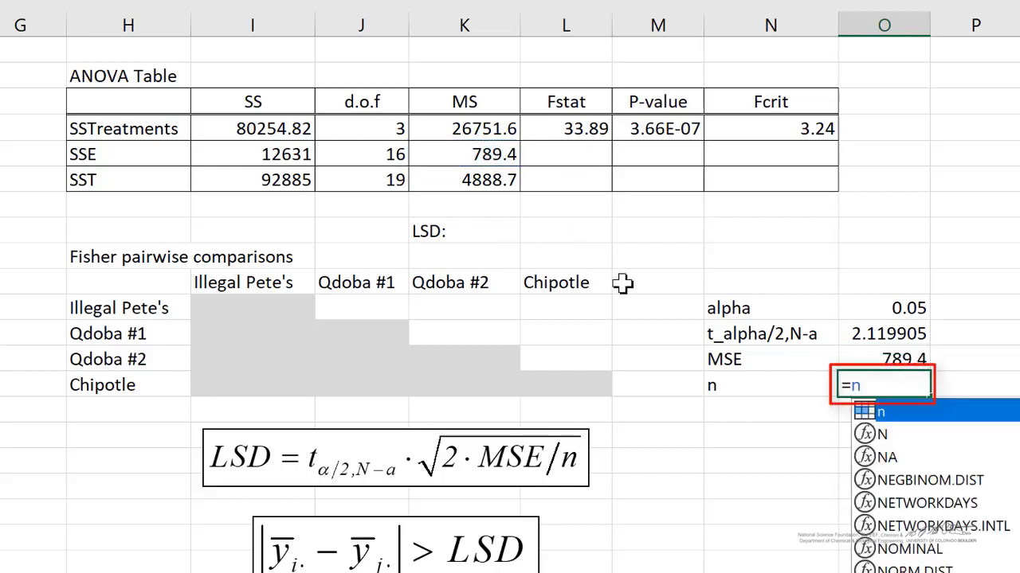
key(Return)
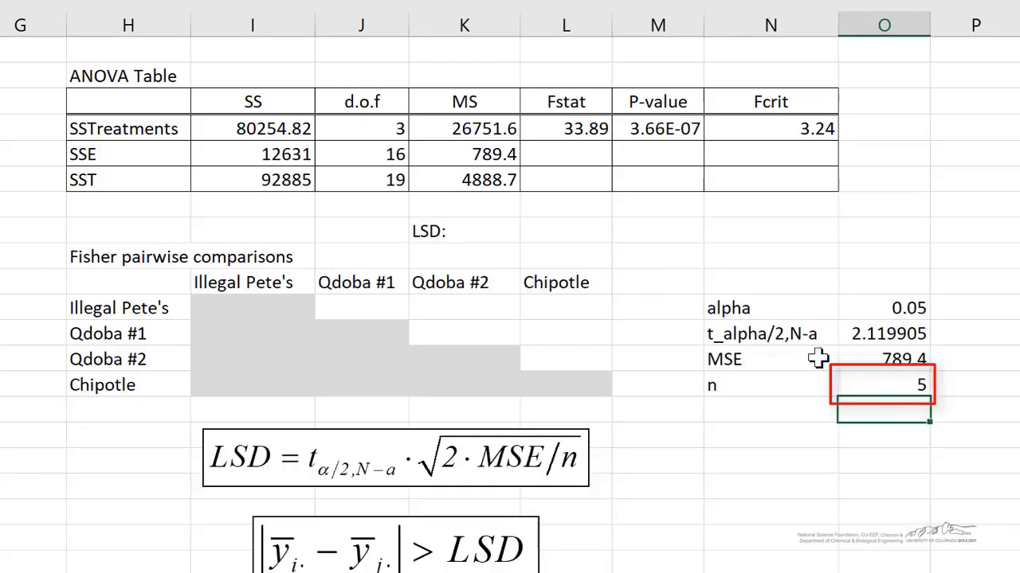
Calculate the LSD in the cell beside its label with =t*SQRT(2*MSE/n)
click(879, 359)
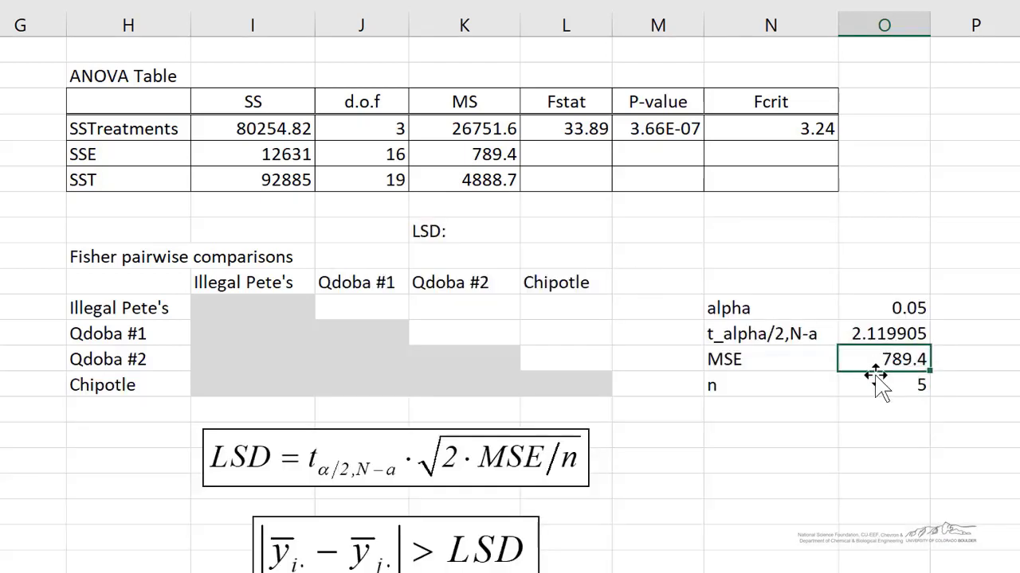
click(886, 334)
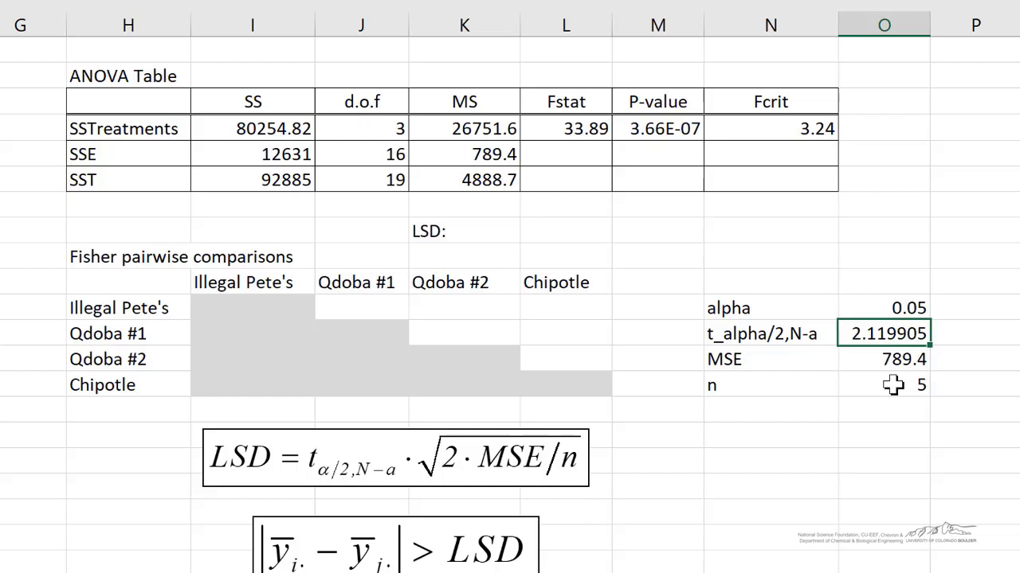
click(582, 229)
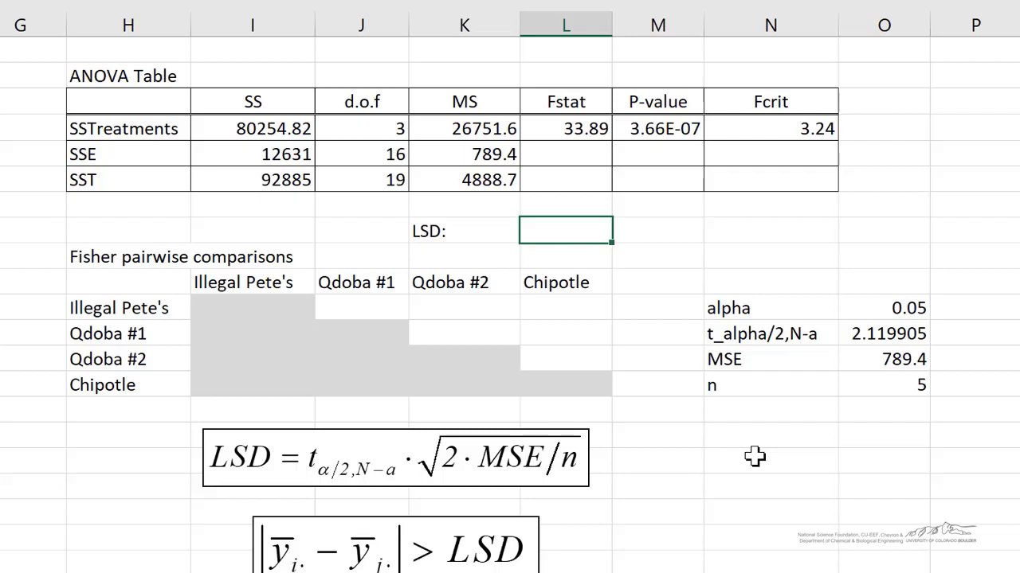
text(t)
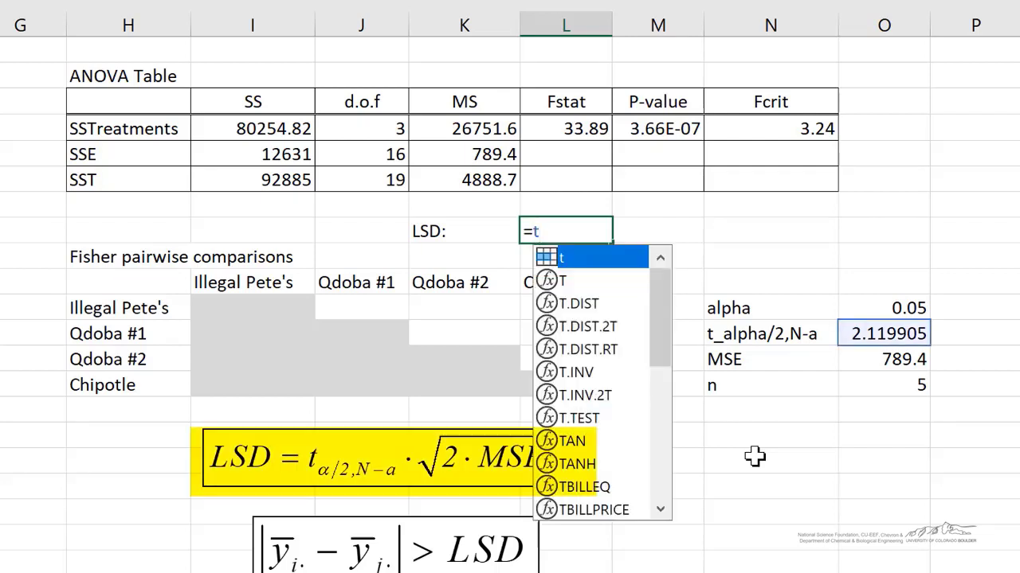
text(*sqrt)
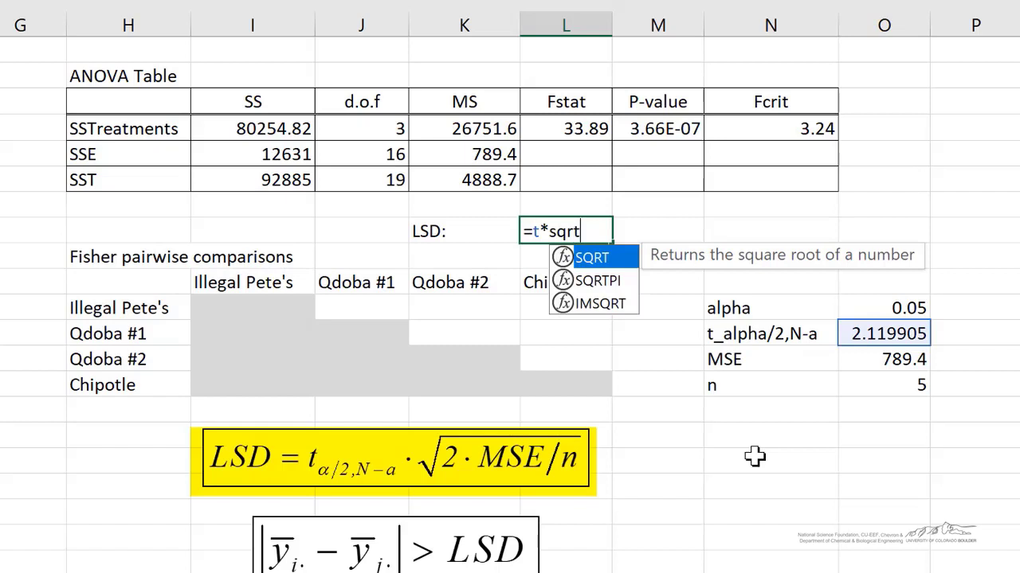
text((2*MSE)
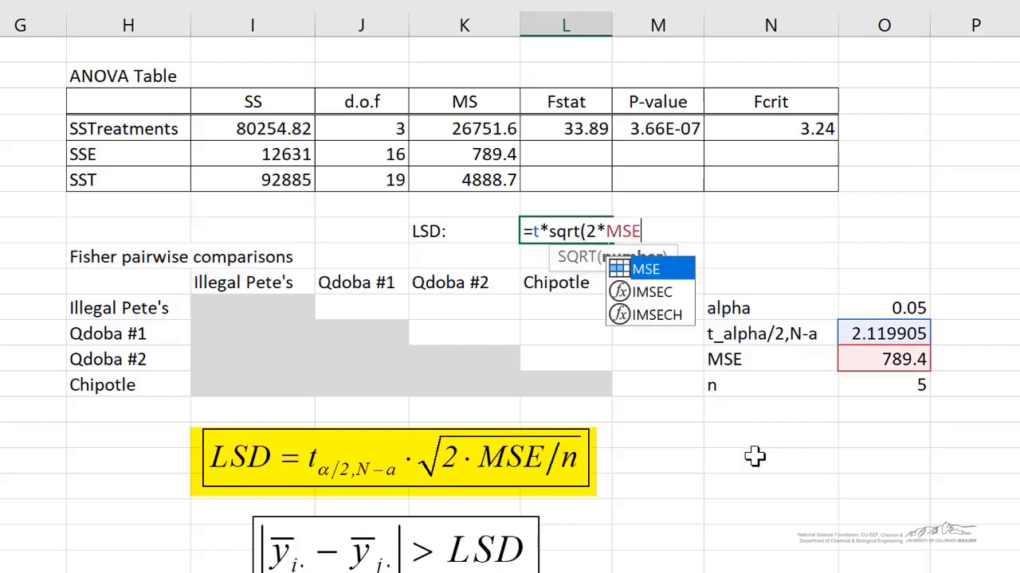
text(/n))
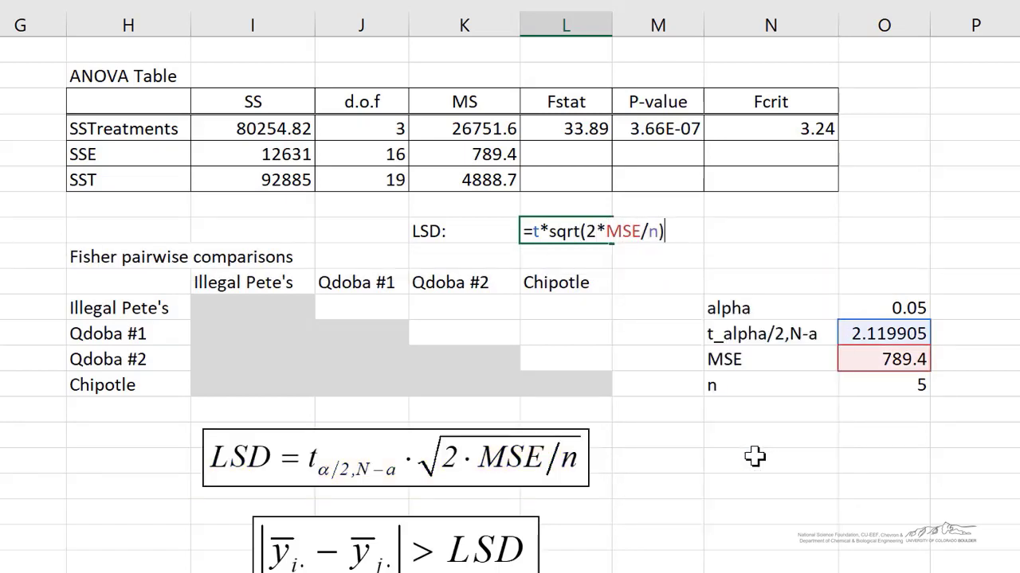
key(Return)
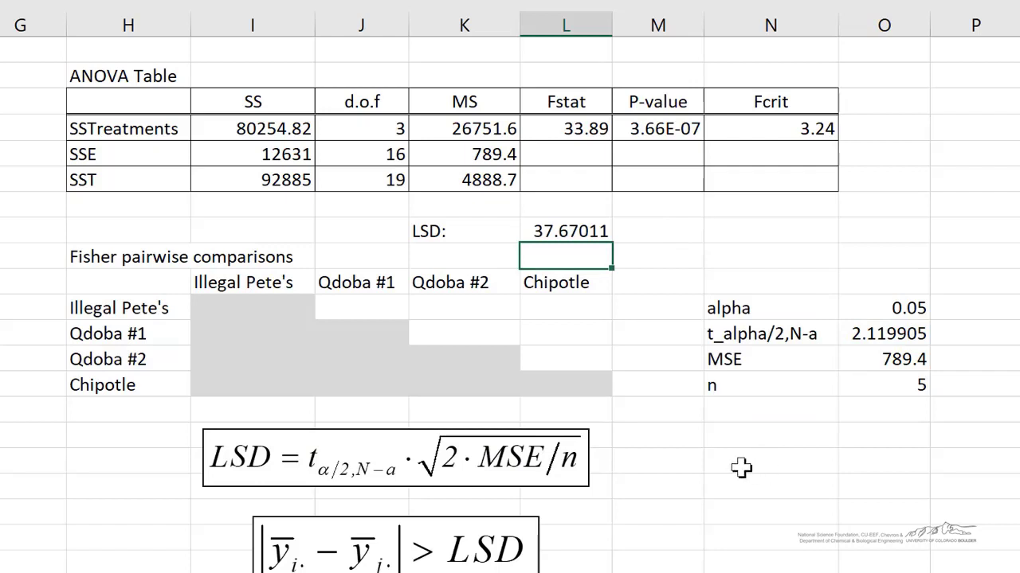
Calculate the absolute difference between the Illegal Pete's and Qdoba #1 averages in the Fisher comparison table with =ABS(B10-C10)
click(358, 310)
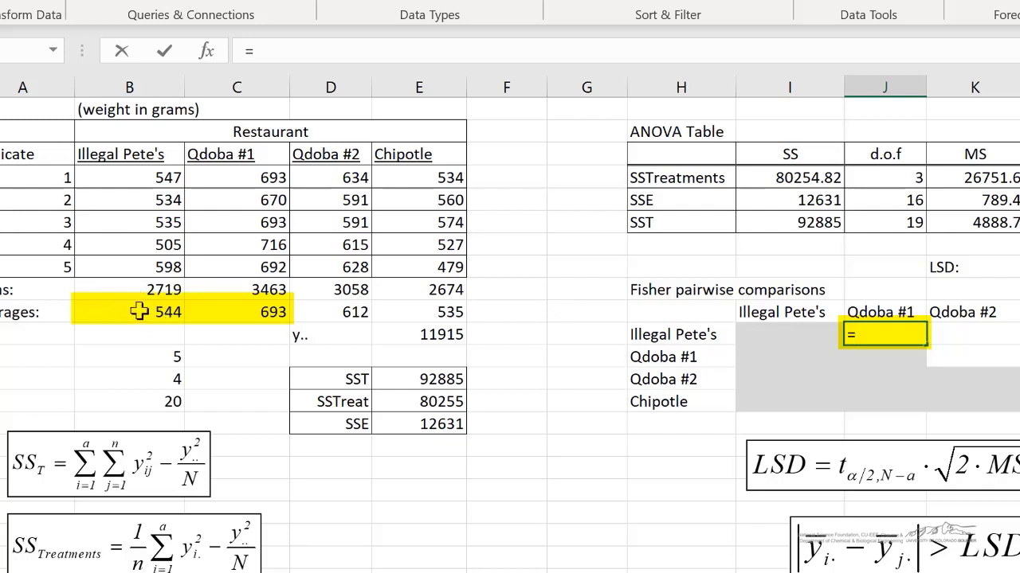
click(139, 312)
key(BackSpace)
key(BackSpace)
key(BackSpace)
text(a)
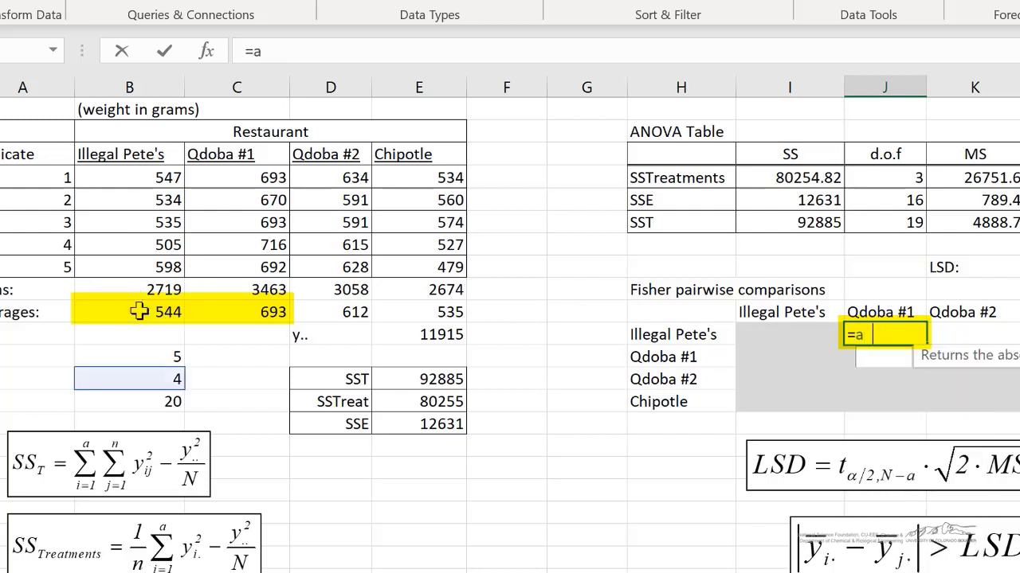
text(bs()
click(139, 312)
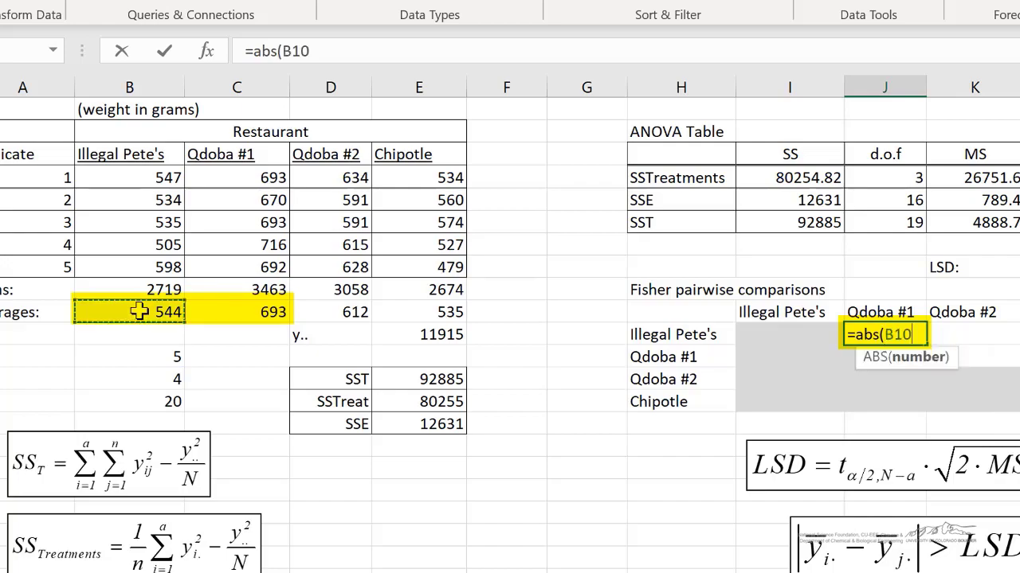
text(-)
click(229, 321)
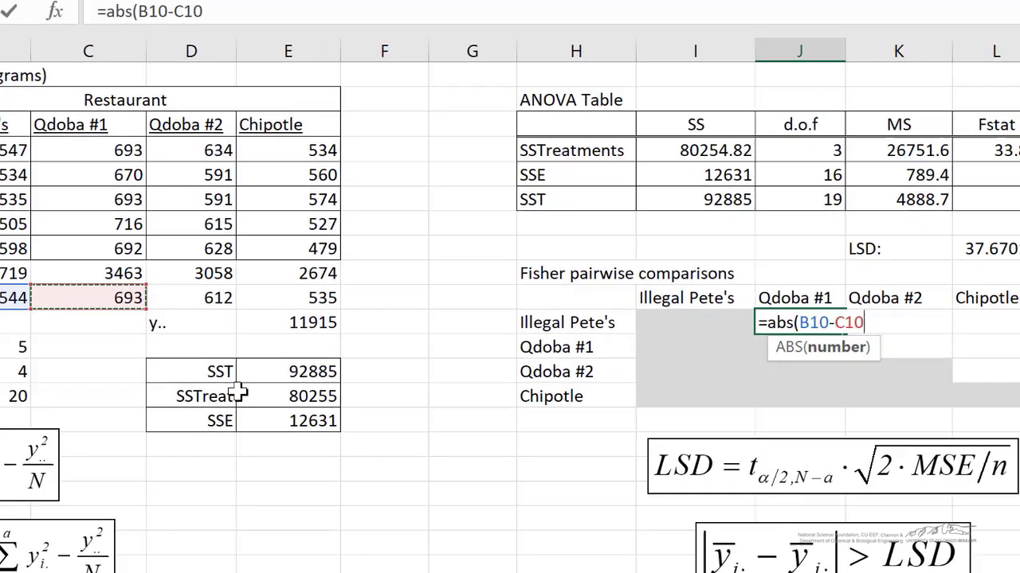
key(Return)
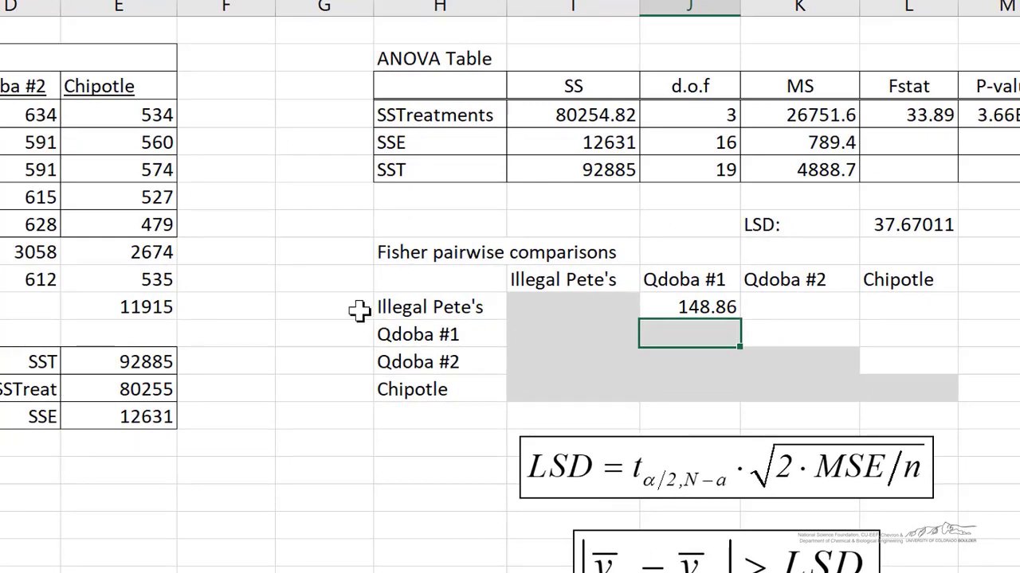
Calculate the absolute difference between the Illegal Pete's and Qdoba #2 averages in the Fisher comparison table with =ABS(B10-D10)
click(805, 309)
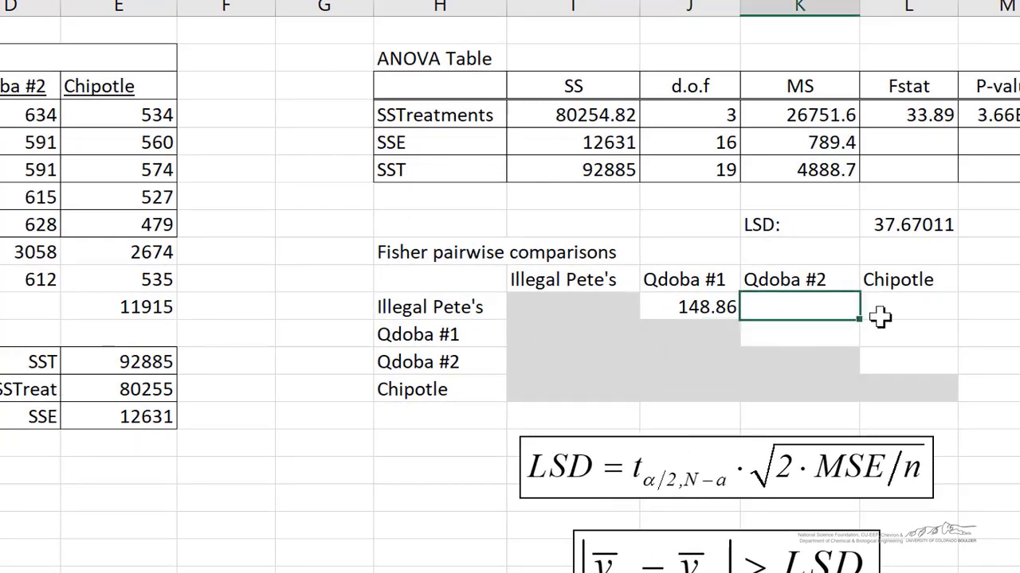
text(=)
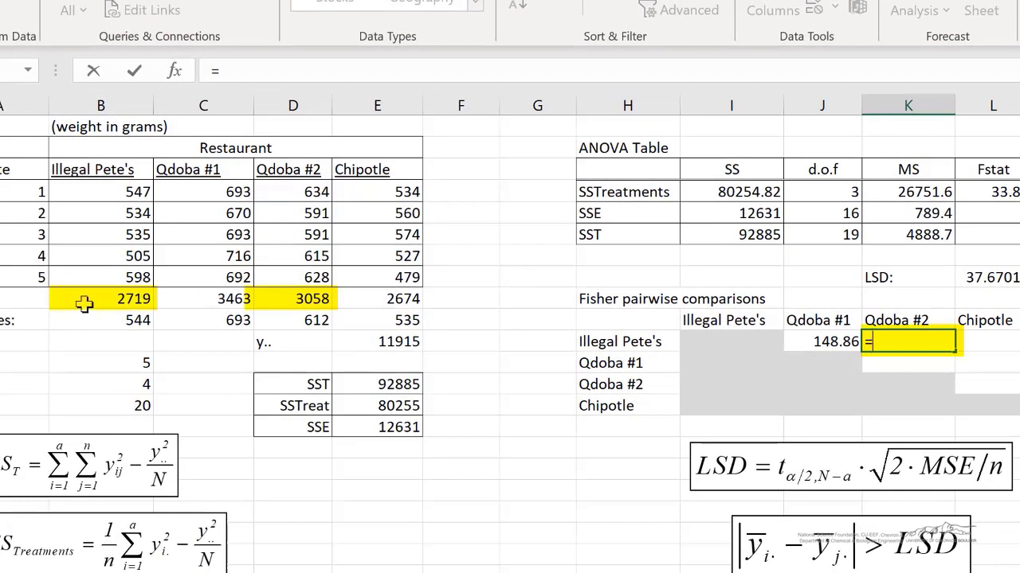
click(103, 319)
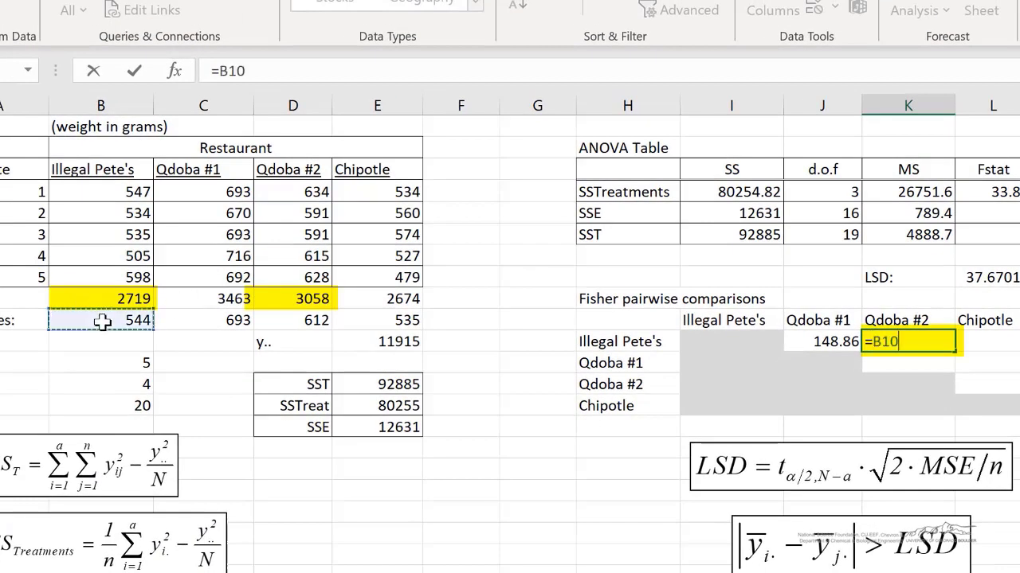
key(Home)
key(Right)
text(abs()
key(End)
text(-)
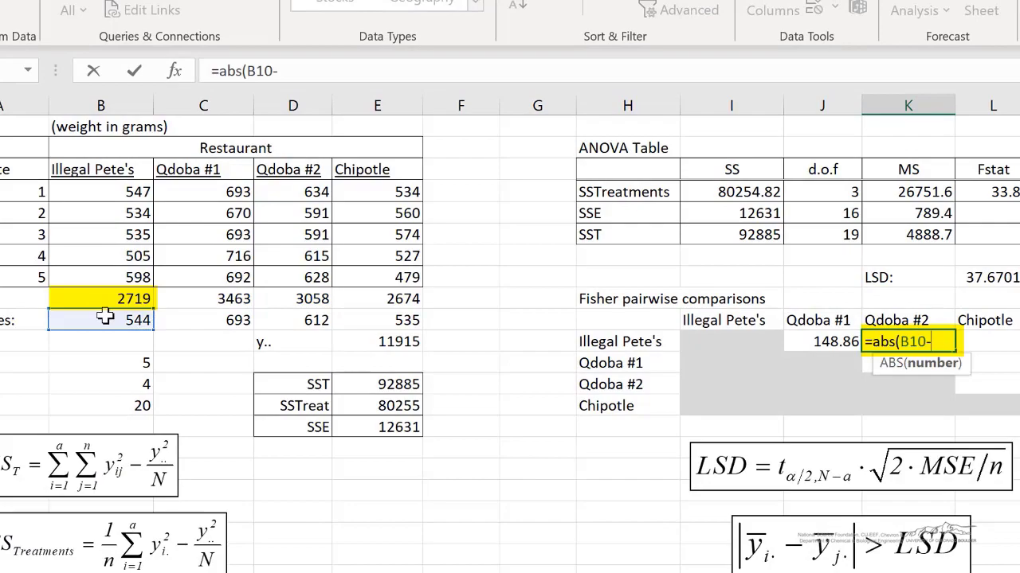
click(309, 322)
key(Return)
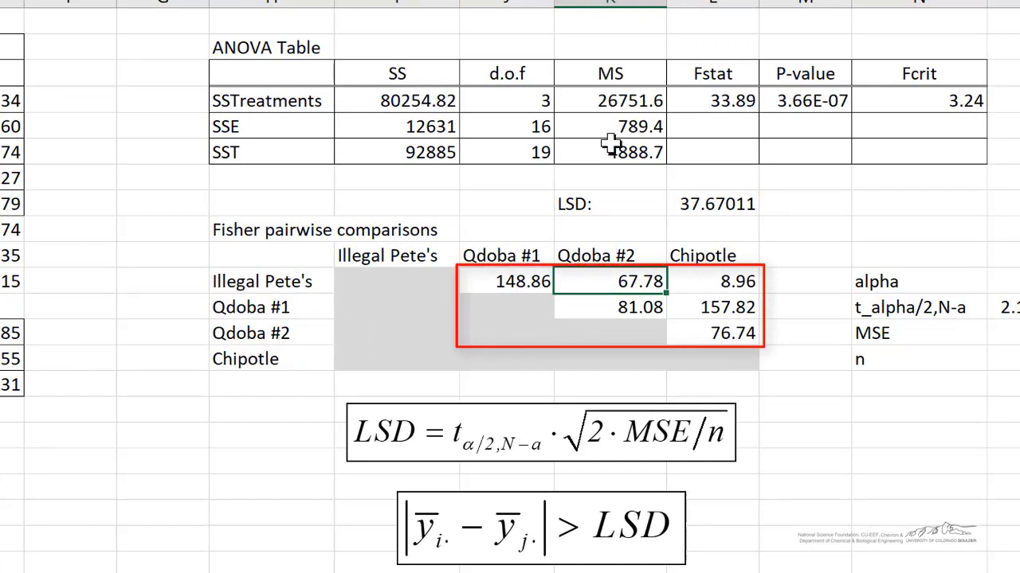
Shade green the differences exceeding the LSD: Illegal Pete's against both Qdobas, Qdoba #1 against Qdoba #2, and both Qdobas against Chipotle
click(498, 279)
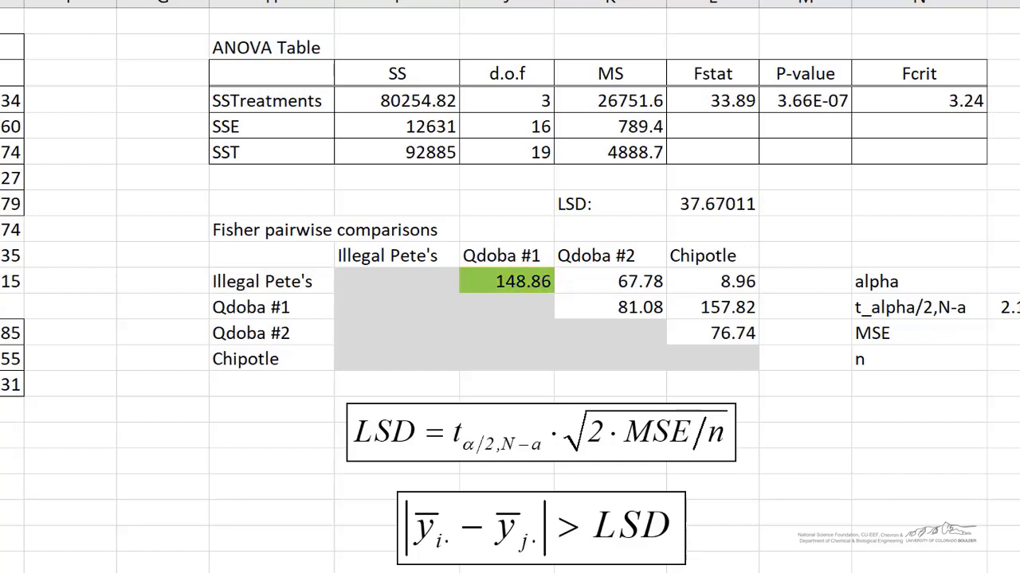
click(498, 284)
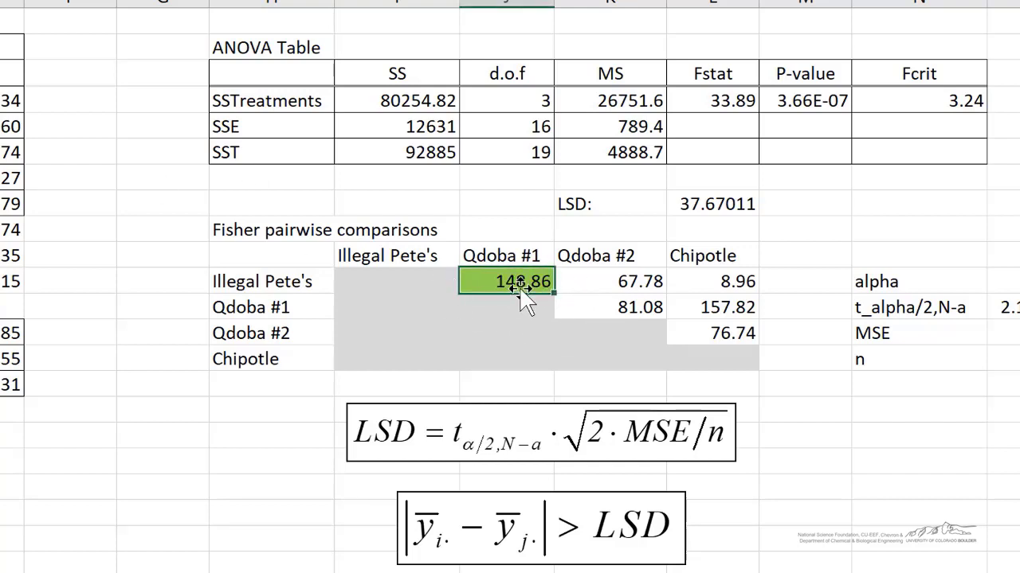
drag(603, 282, 607, 308)
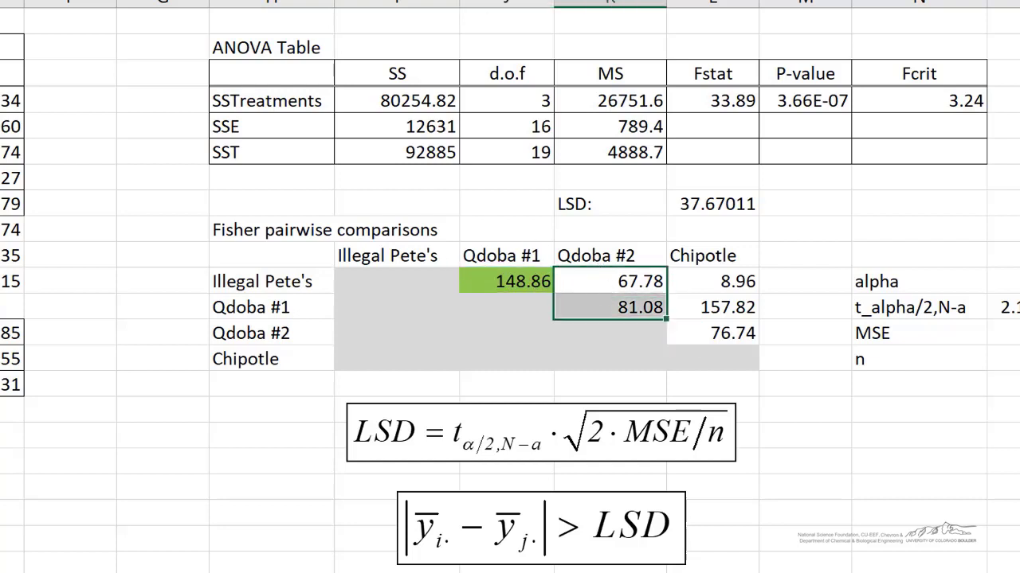
key(ctrl+v)
drag(701, 308, 701, 333)
key(ctrl+v)
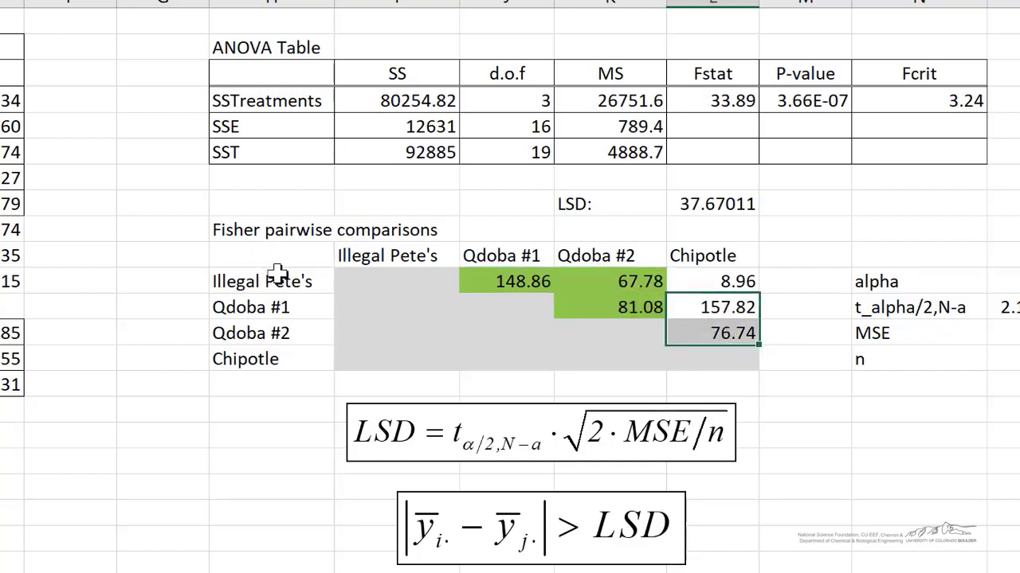
key(ctrl+v)
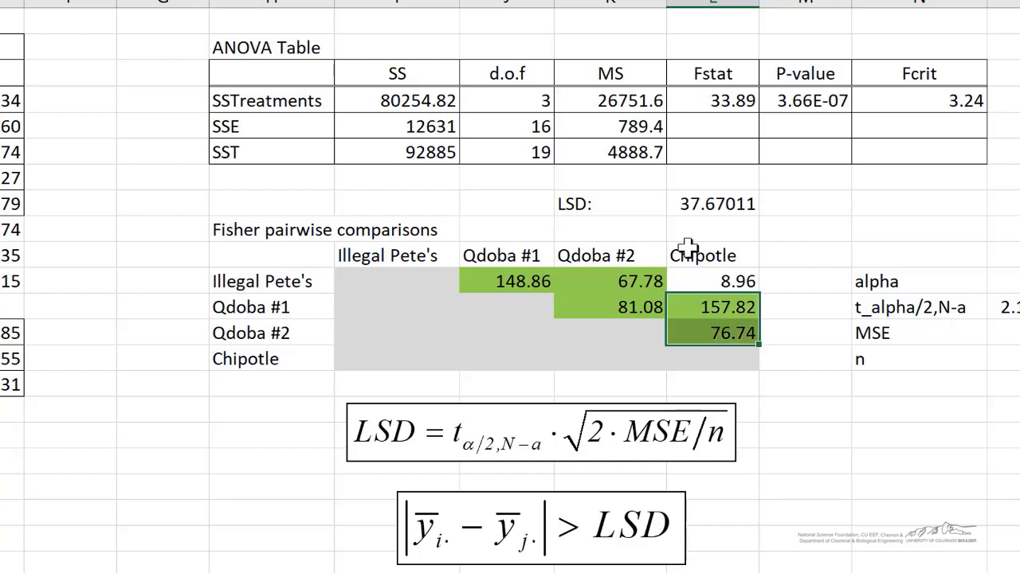
click(721, 281)
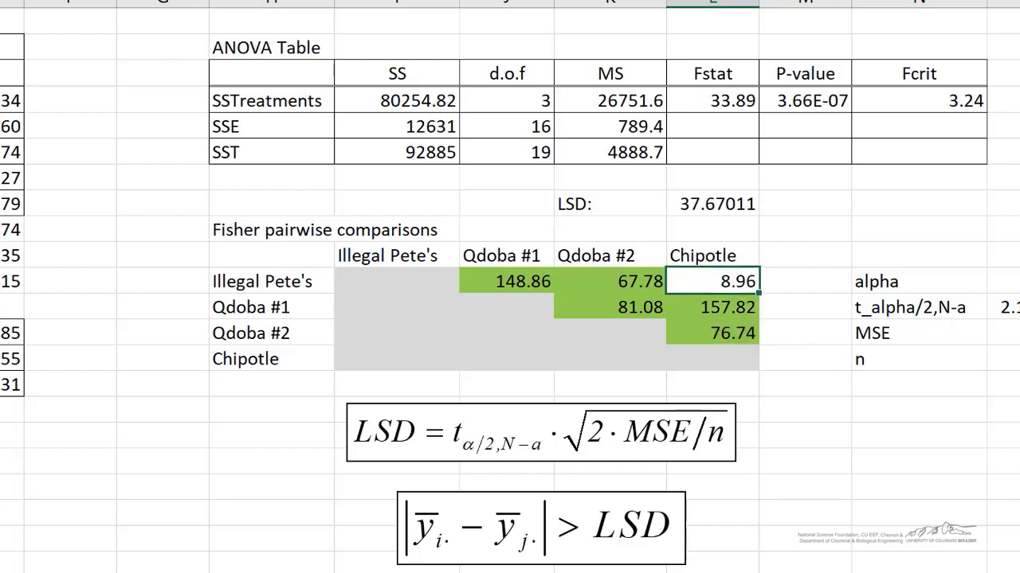